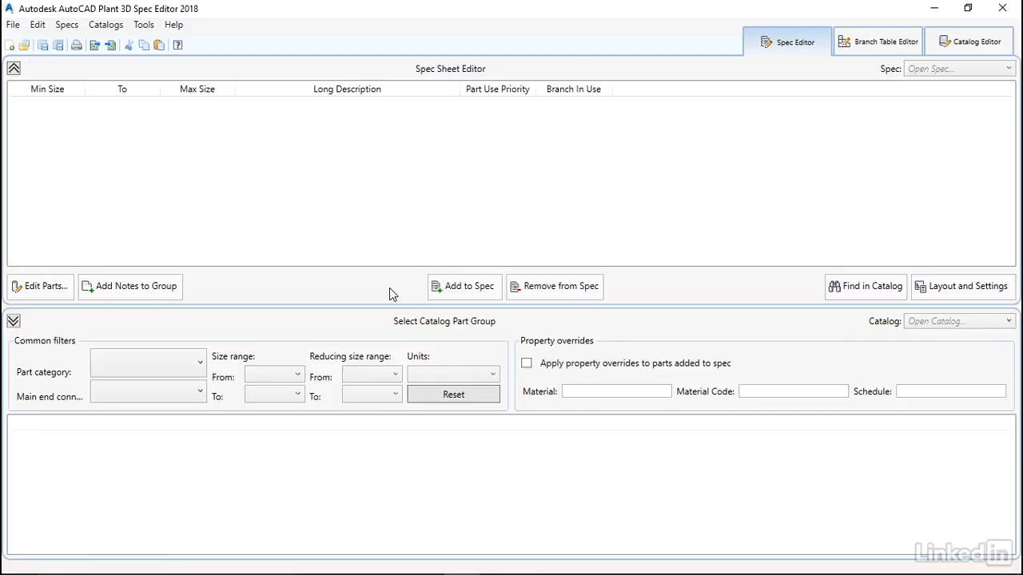
Open the catalog ASME Pipes and Fittings Catalog.pcat from the 03_05_Adding new parts_start folder in Exercise Files on the Desktop
click(13, 25)
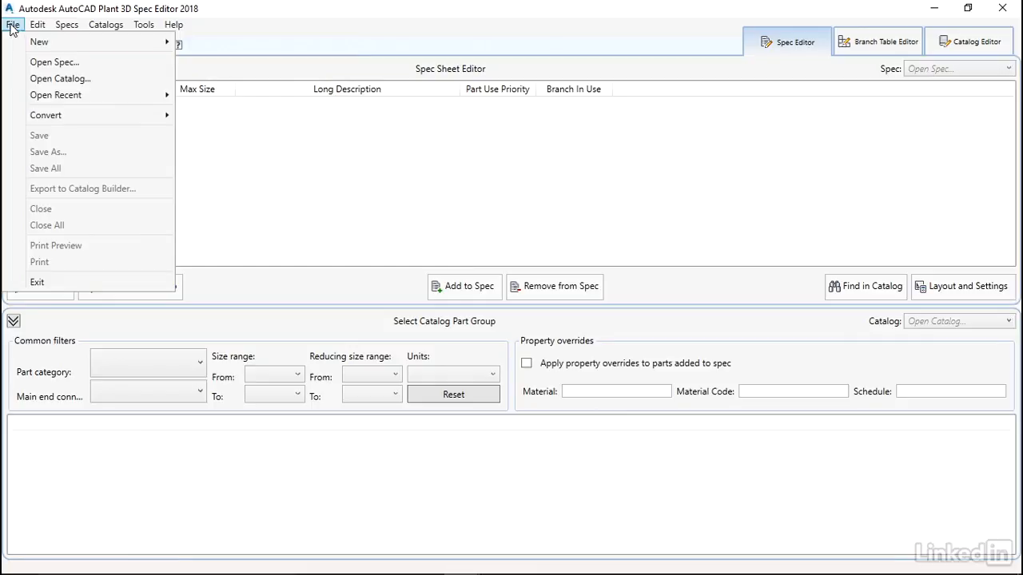
click(58, 79)
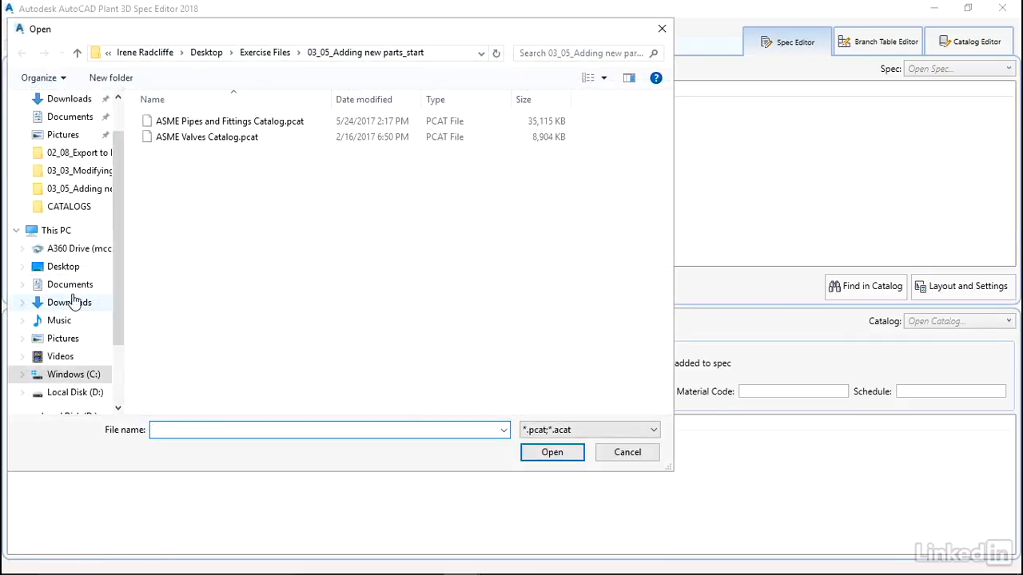
click(67, 266)
click(187, 126)
double_click(187, 126)
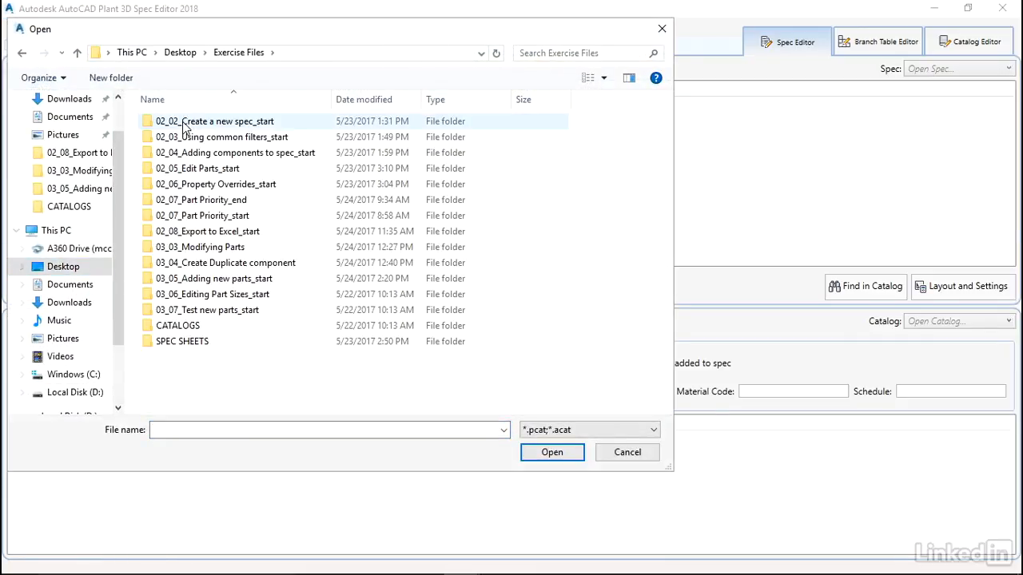
double_click(212, 284)
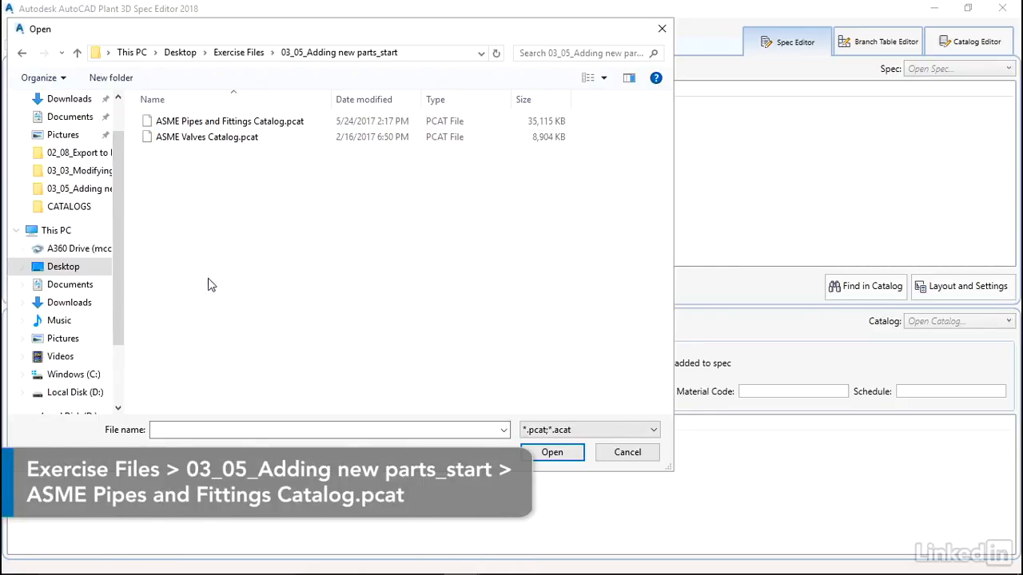
click(226, 125)
click(552, 453)
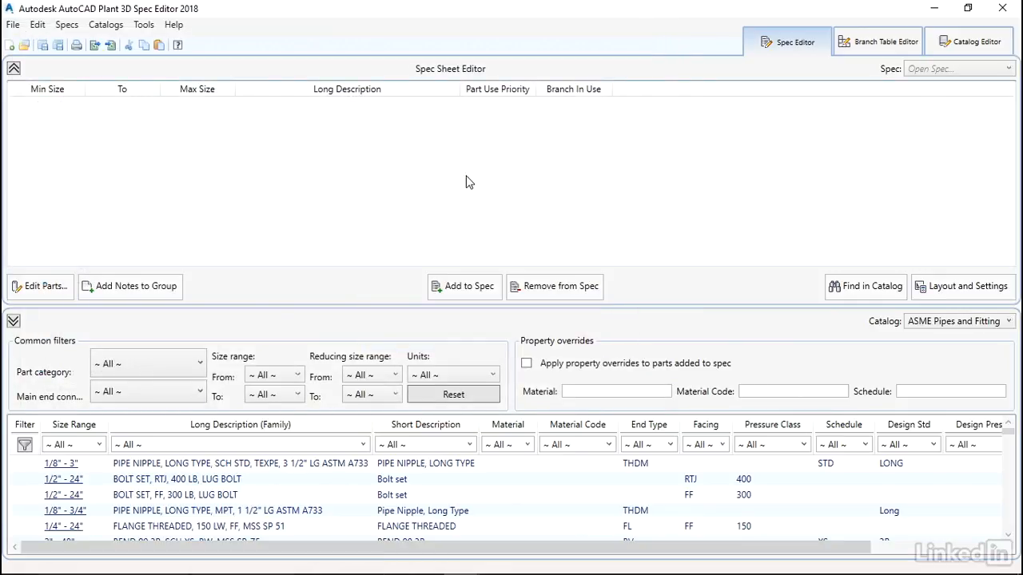
Begin a new component in the Catalog Editor and set its component category to Flanges
click(978, 47)
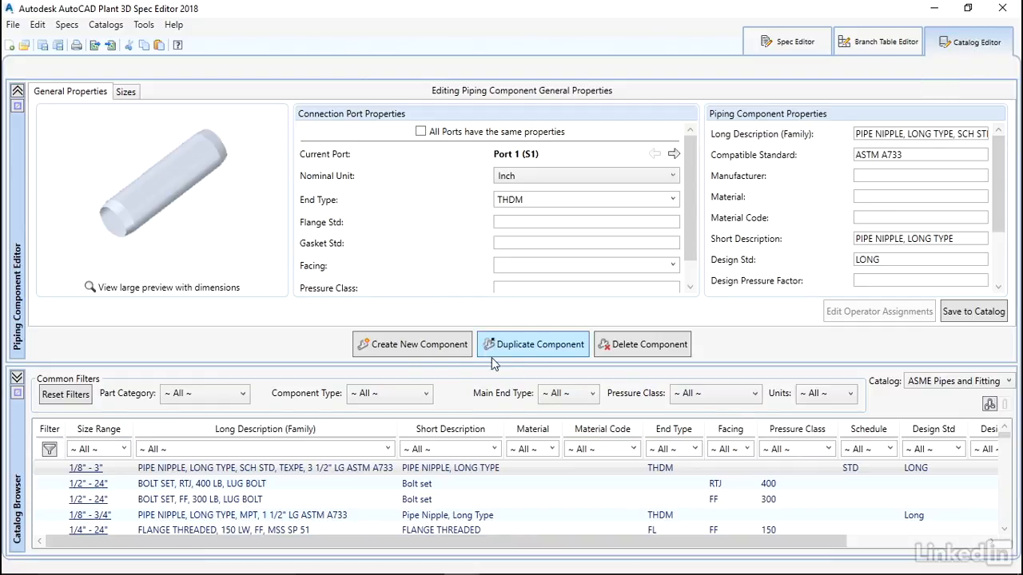
click(423, 346)
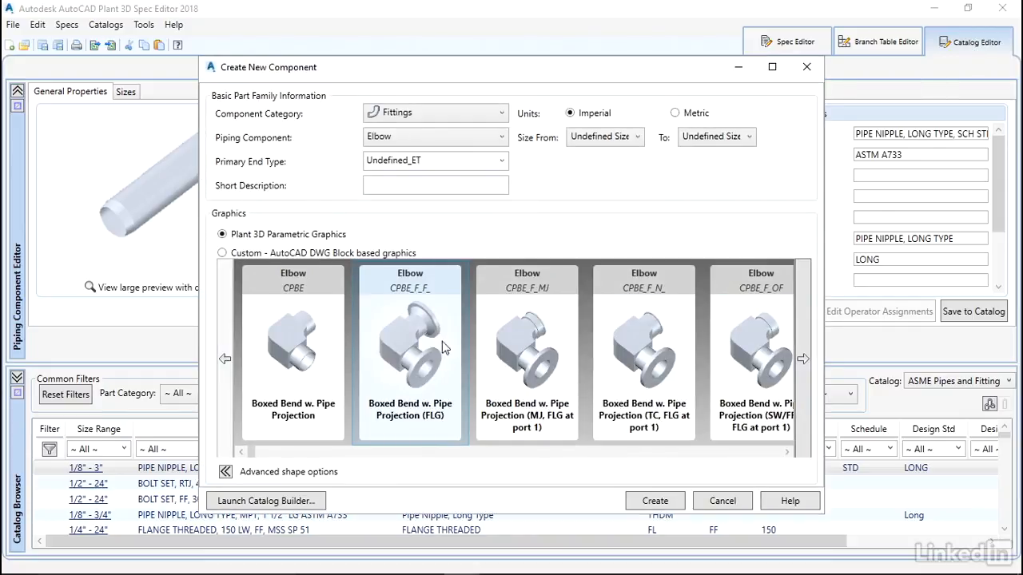
drag(480, 74, 400, 56)
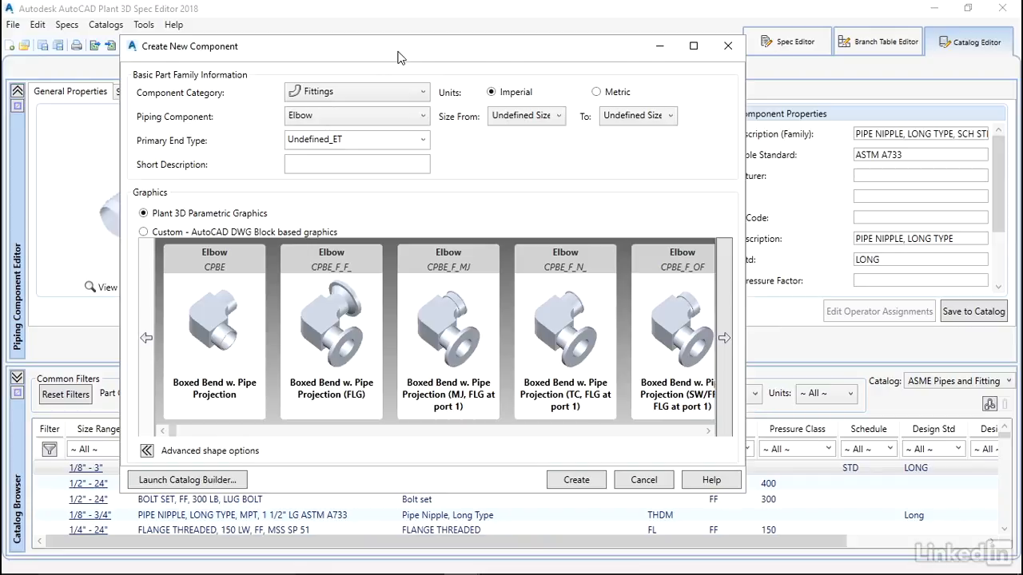
click(352, 98)
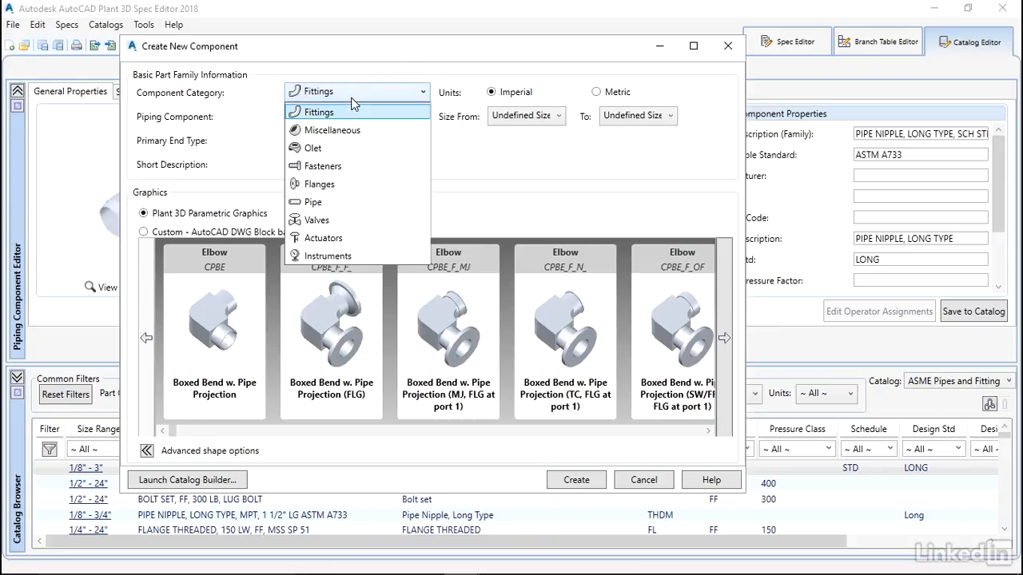
click(334, 183)
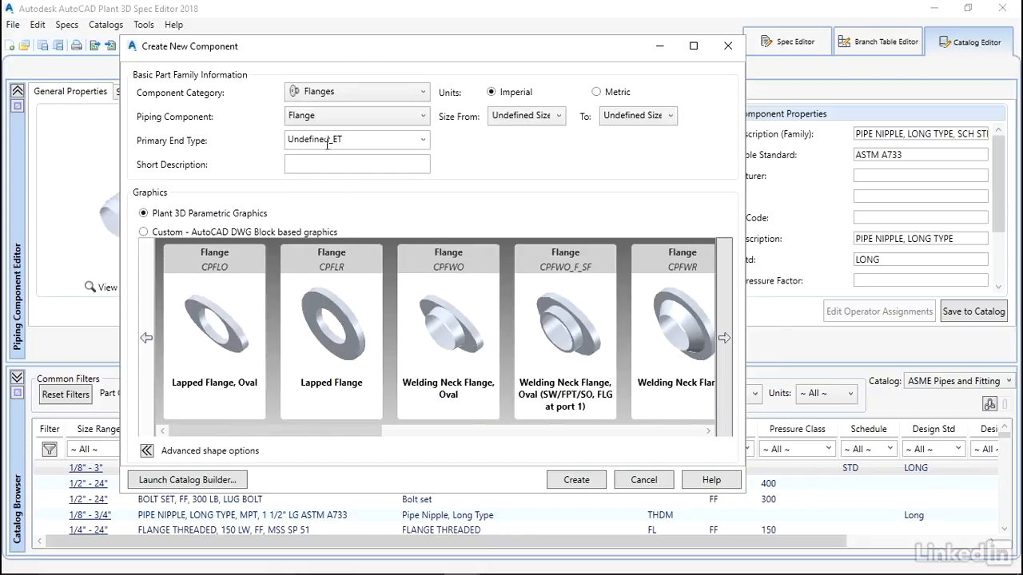
Give the new flange primary end type FL, short description FLANGE LINKEDIN and a size range from 2" to 2"
click(423, 141)
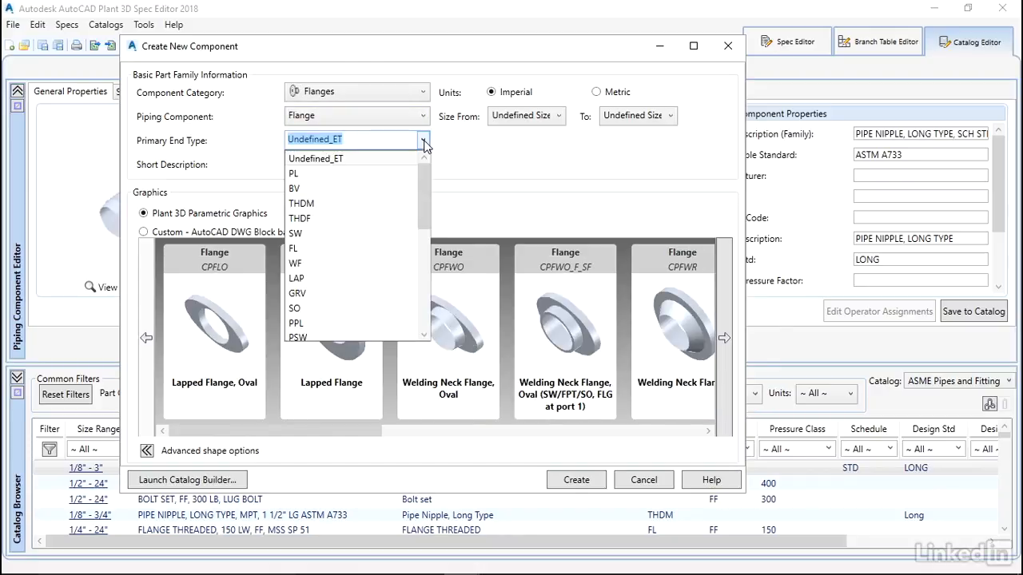
click(294, 248)
click(293, 163)
text(F)
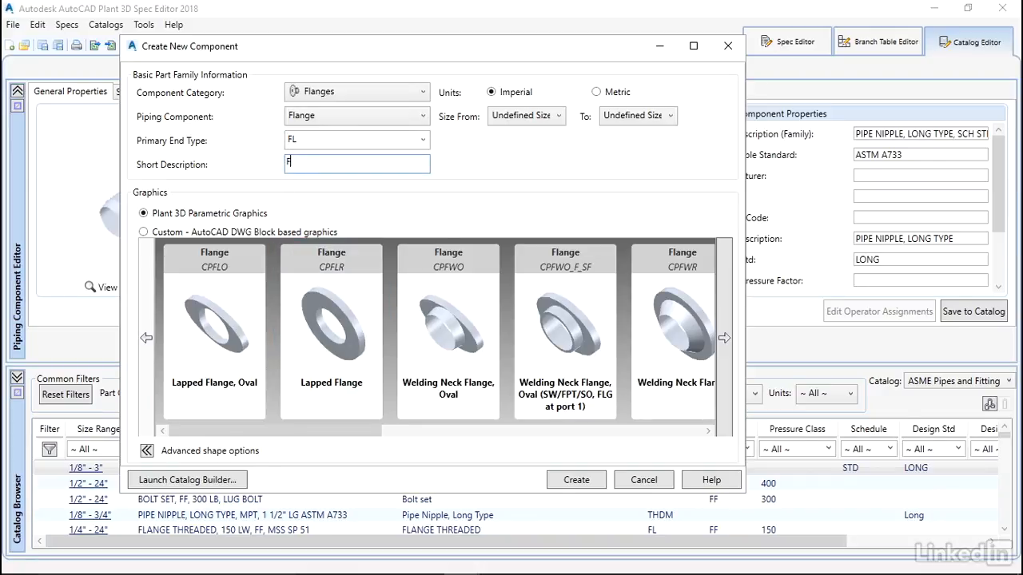
text(LANGE LINKED)
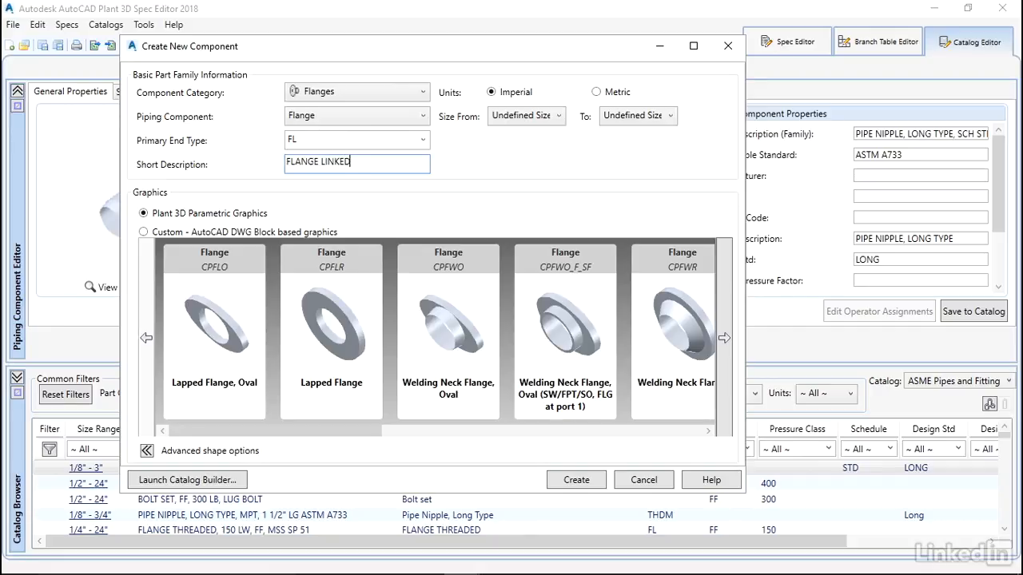
text(IN)
click(512, 120)
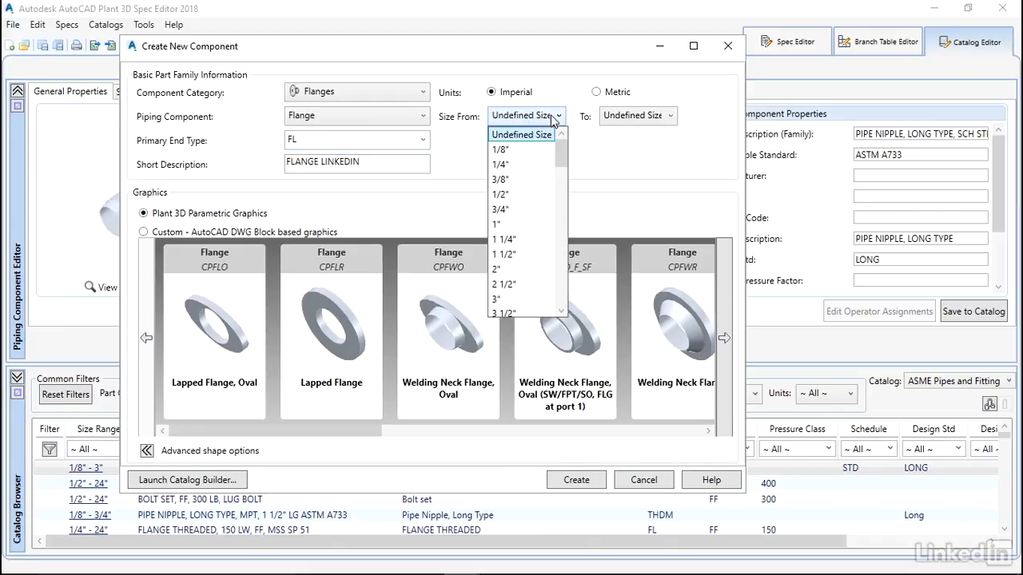
click(502, 270)
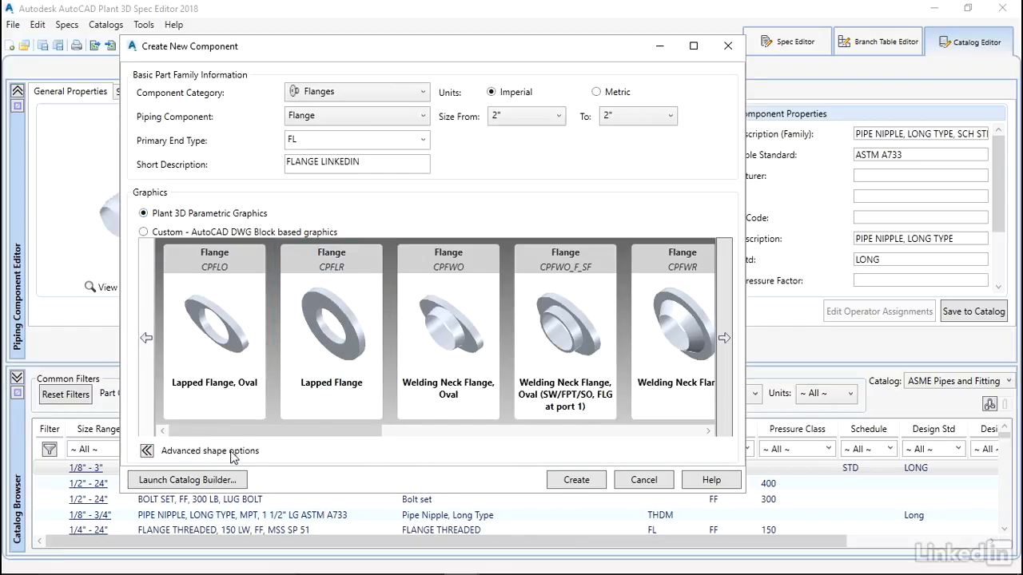
Examine the parametric shapes available under the advanced shape options, including elbow, instrument, reducer, support and valve
click(147, 451)
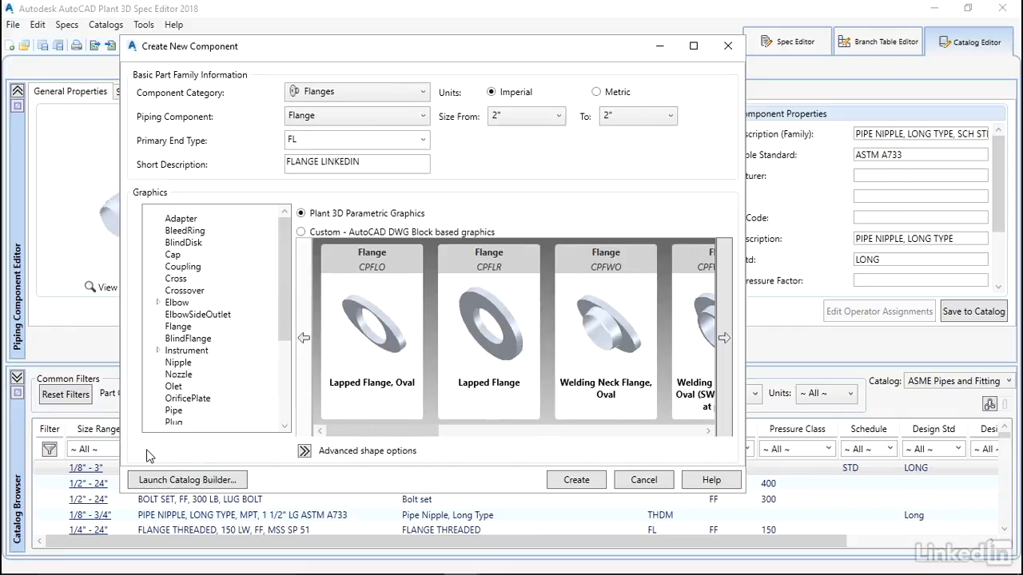
click(180, 303)
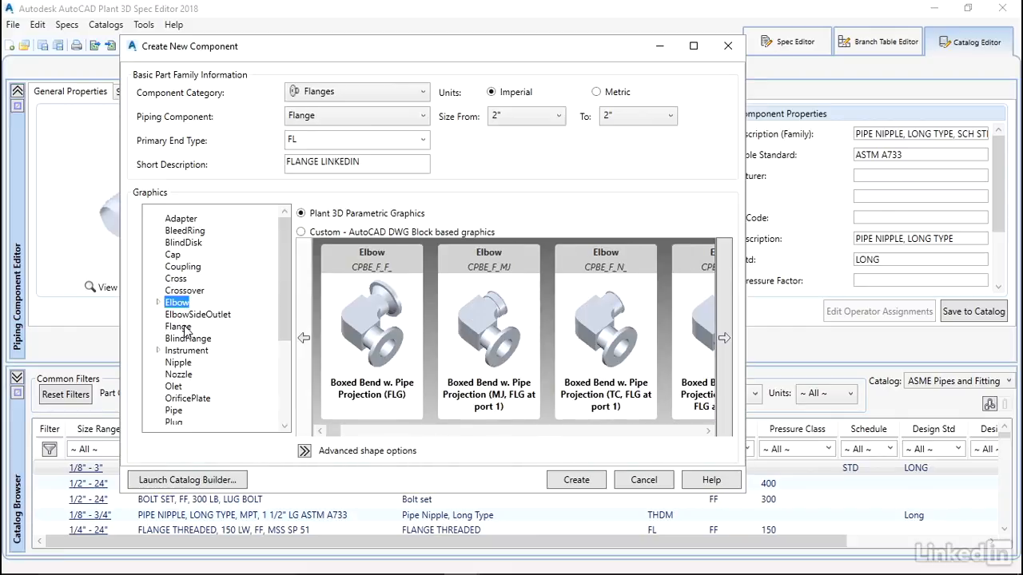
click(182, 327)
click(187, 350)
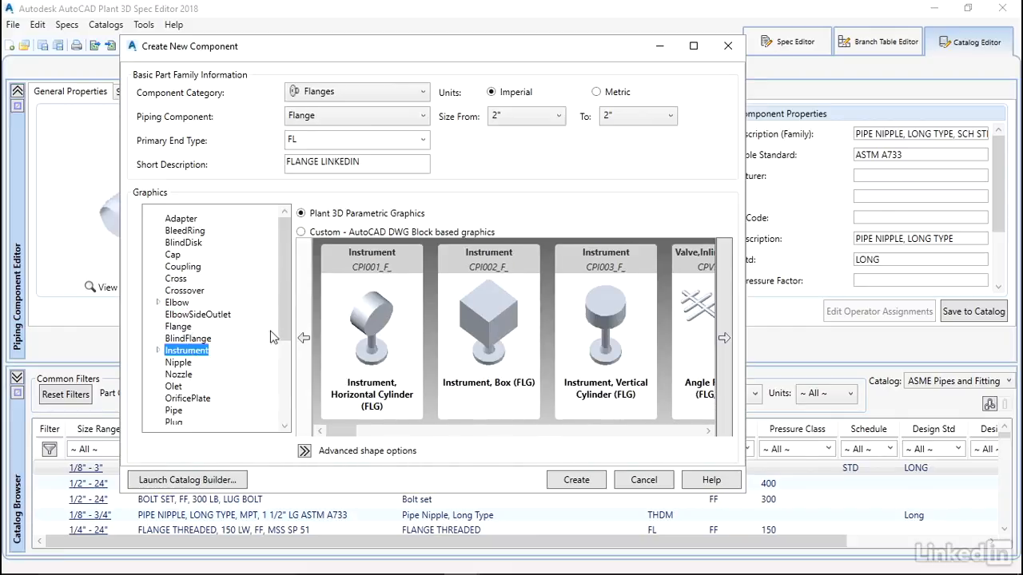
scroll(272, 337, down, 2)
click(180, 318)
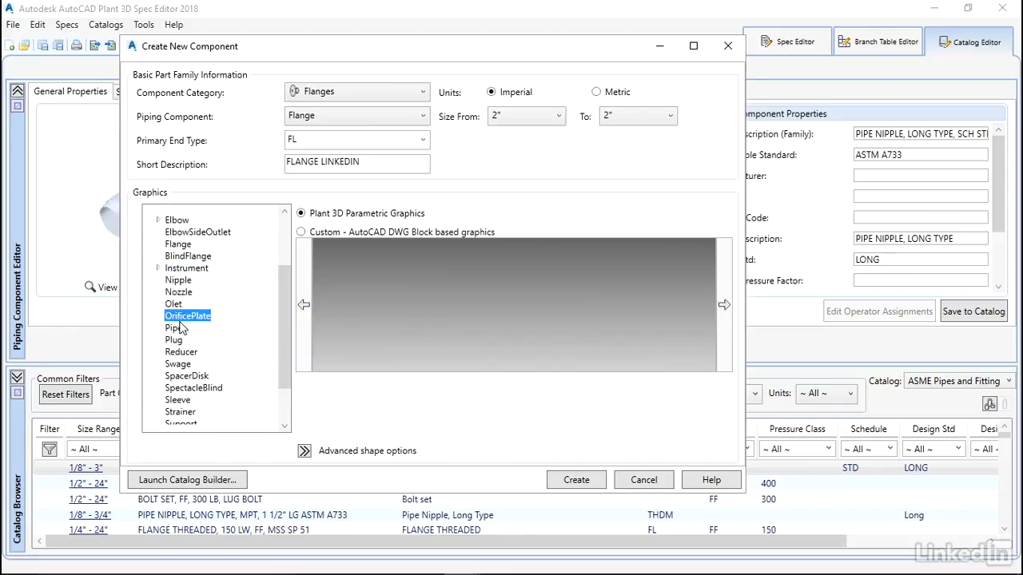
click(179, 327)
click(180, 351)
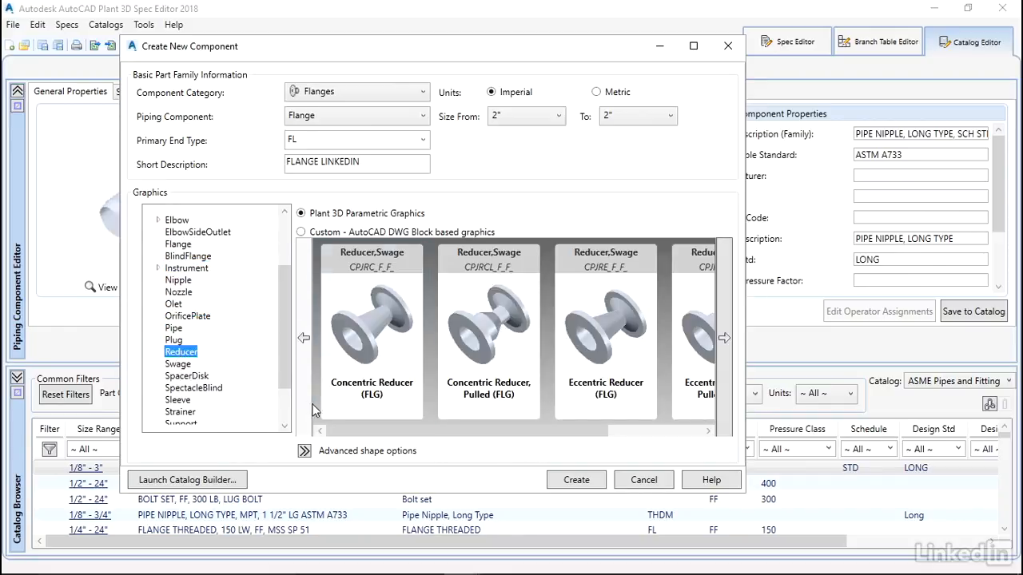
drag(363, 431, 545, 434)
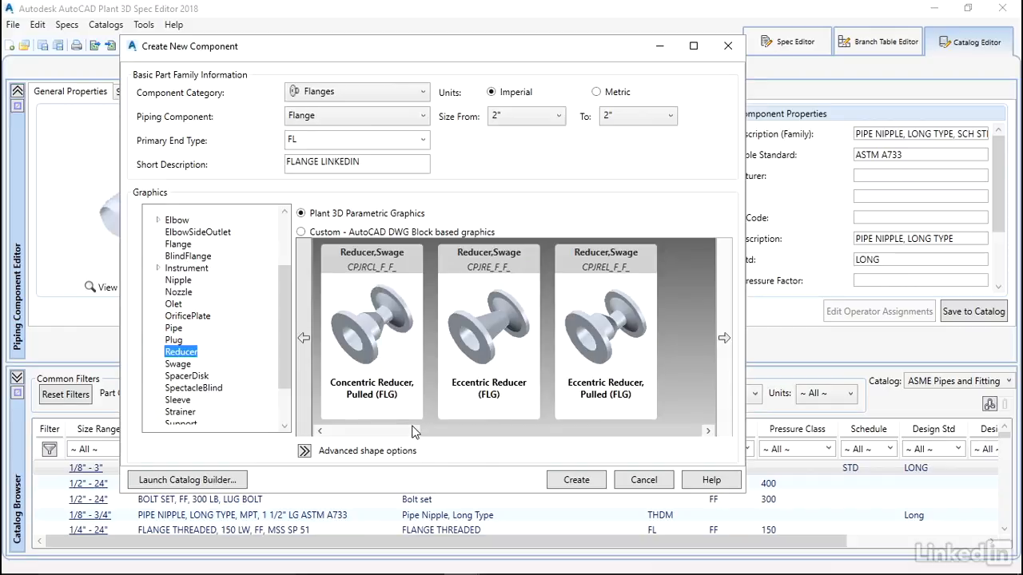
click(415, 432)
click(656, 433)
click(179, 411)
click(181, 424)
scroll(185, 403, down, 2)
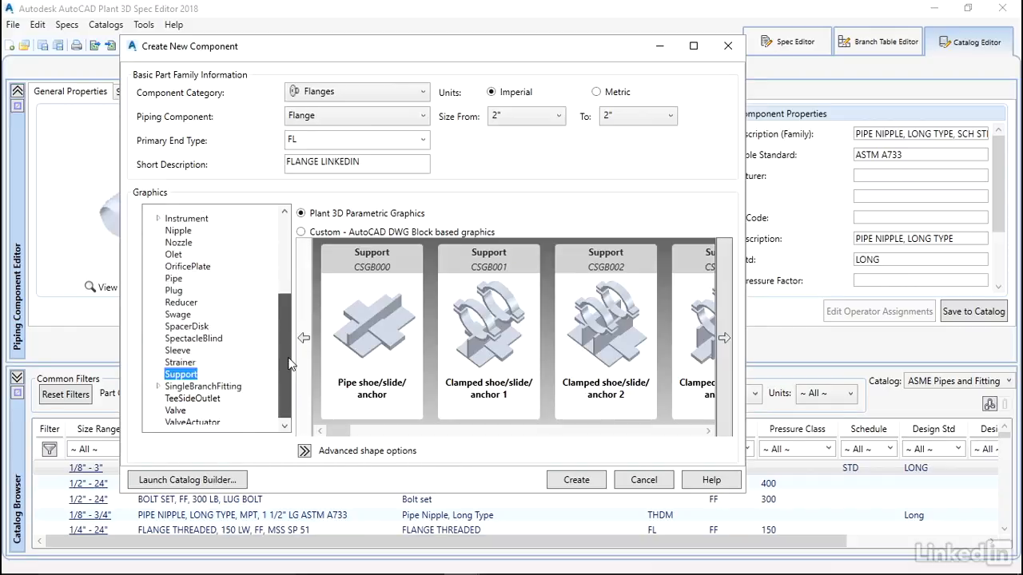
click(176, 408)
mouse_move(334, 432)
mouse_down()
mouse_move(621, 433)
mouse_move(326, 441)
mouse_up()
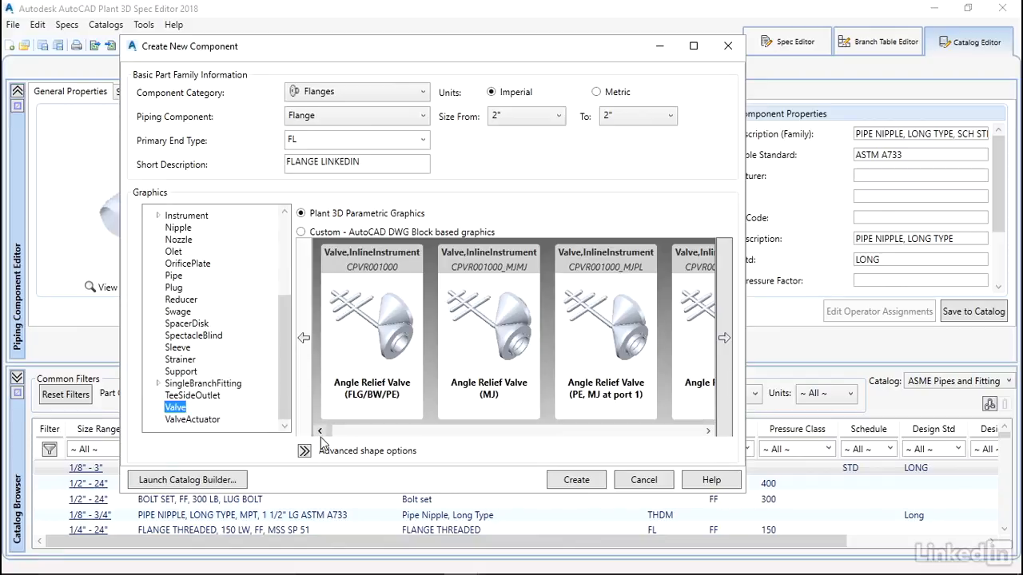
scroll(275, 342, up, 3)
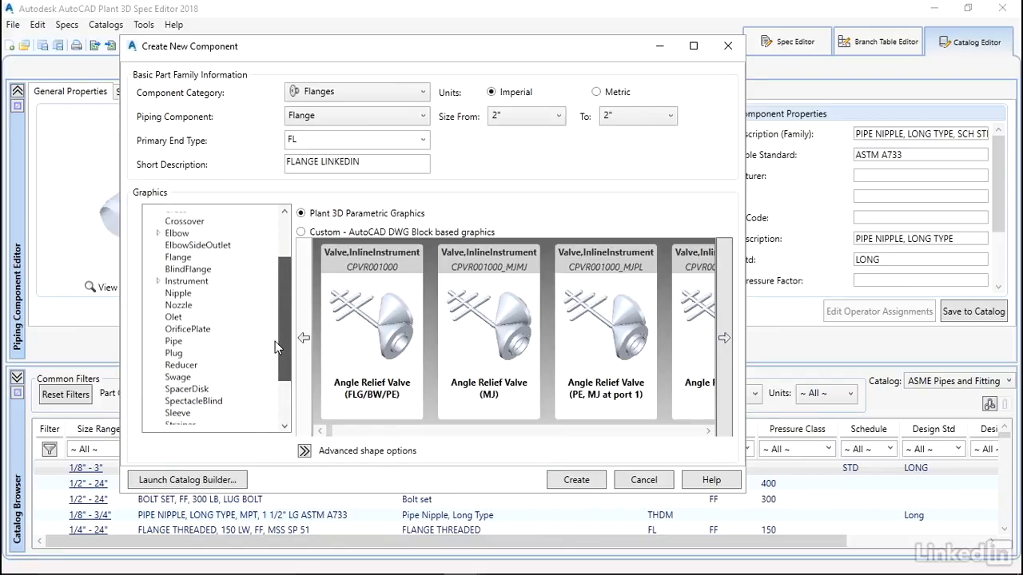
Choose the Welding Neck Flange (CPFWR) shape from the Flange graphics and create the component
click(178, 268)
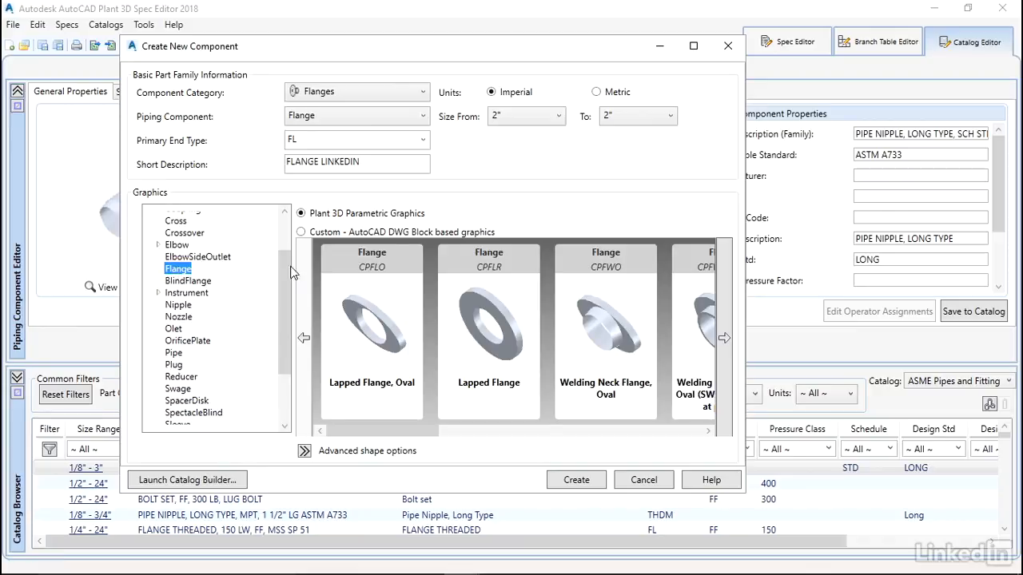
drag(415, 429, 519, 438)
click(614, 314)
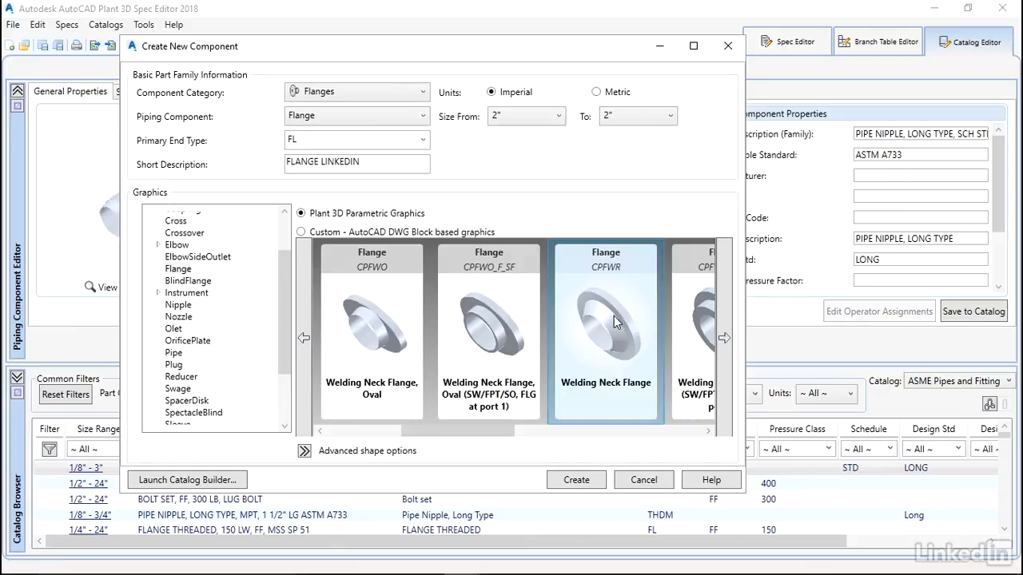
click(574, 480)
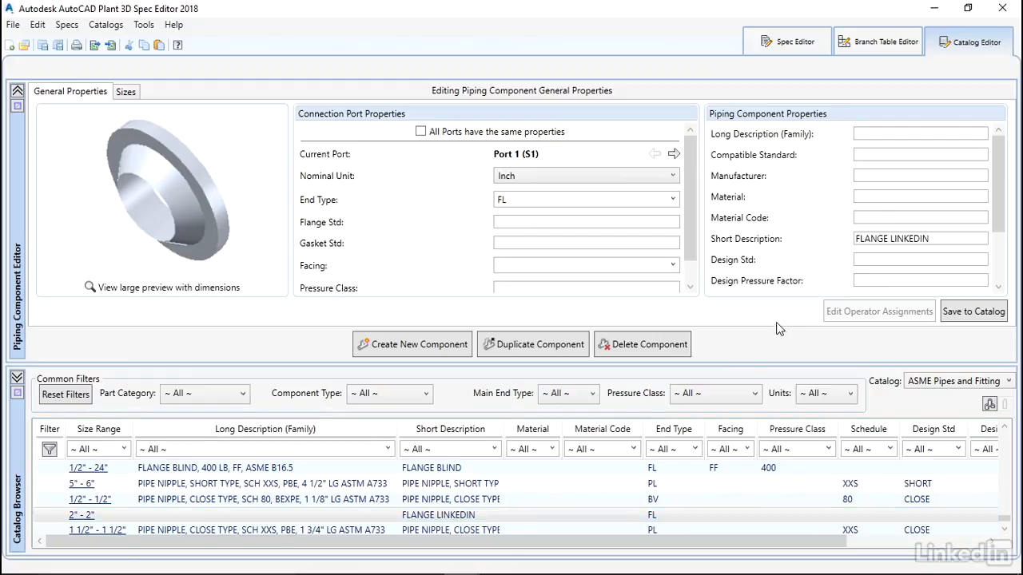
Enter the flange's long family description as FLANGE WN, 150 LB, RF, ASME B16.5, LINKEDIN
click(872, 131)
text(FLANG)
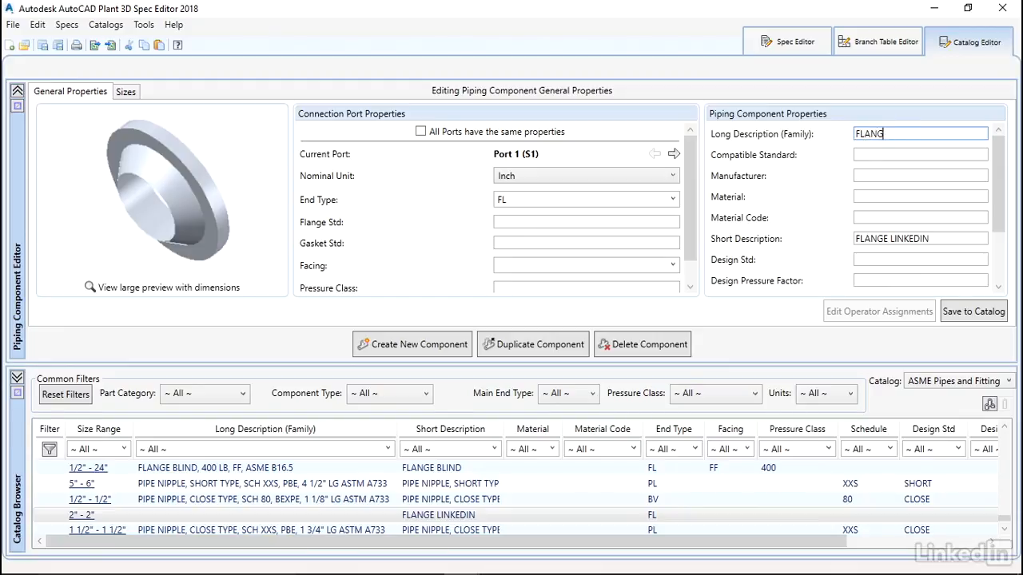
text(E WN, 150)
text(LB, RF, ASME B16)
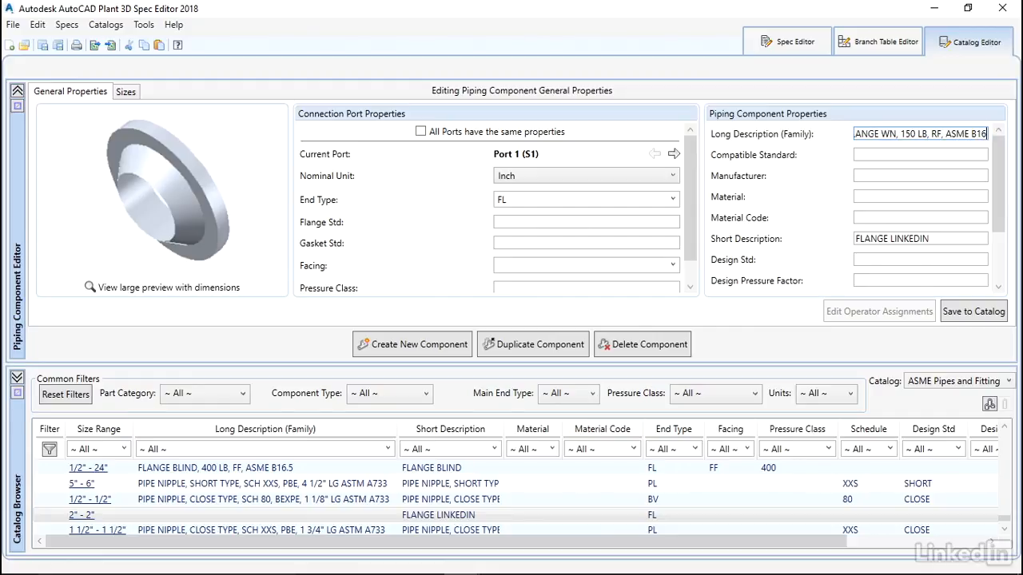
text(.5, LINKEDIN)
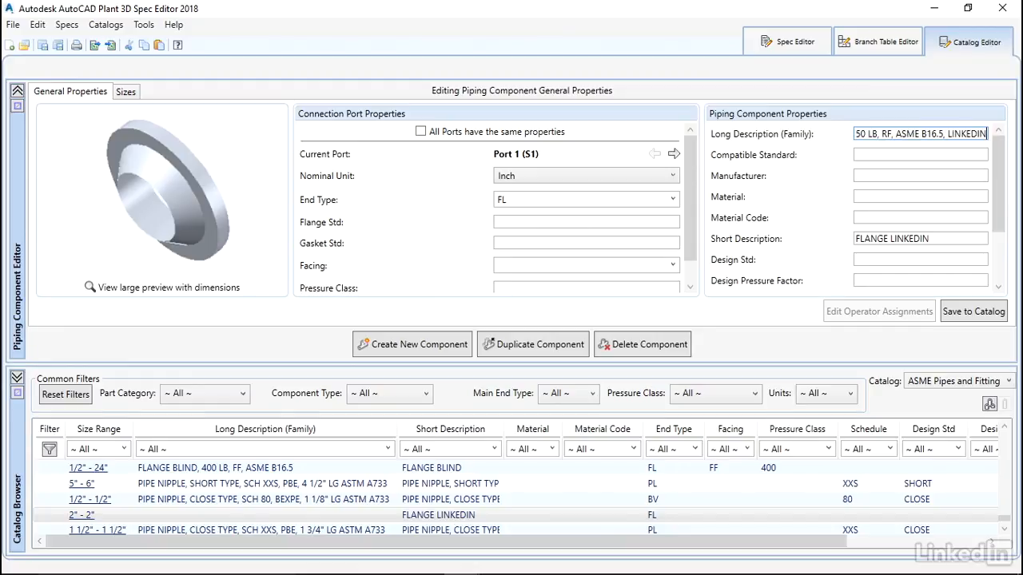
Copy ASME B16.5 from the long description into the flange's compatible standard
drag(896, 134, 944, 134)
right_click(933, 136)
click(857, 158)
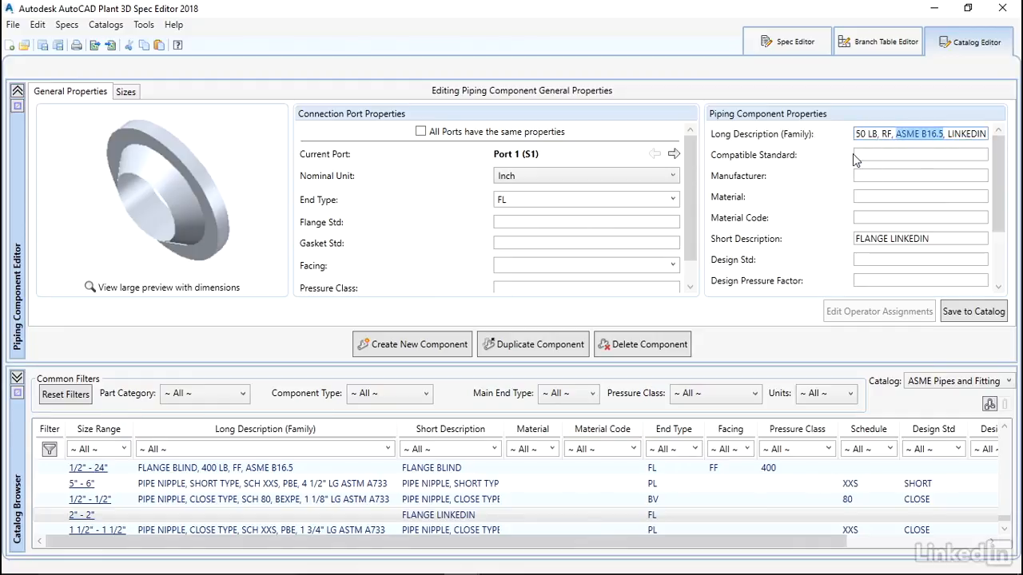
right_click(859, 155)
click(903, 199)
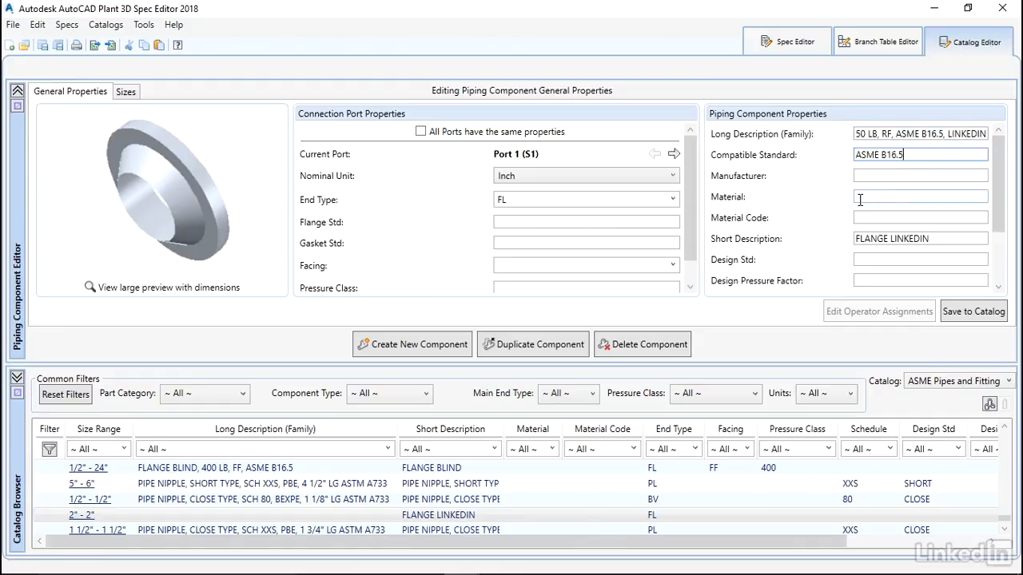
Set the flange's manufacturer to ACME INC. and its material code to CS
click(874, 175)
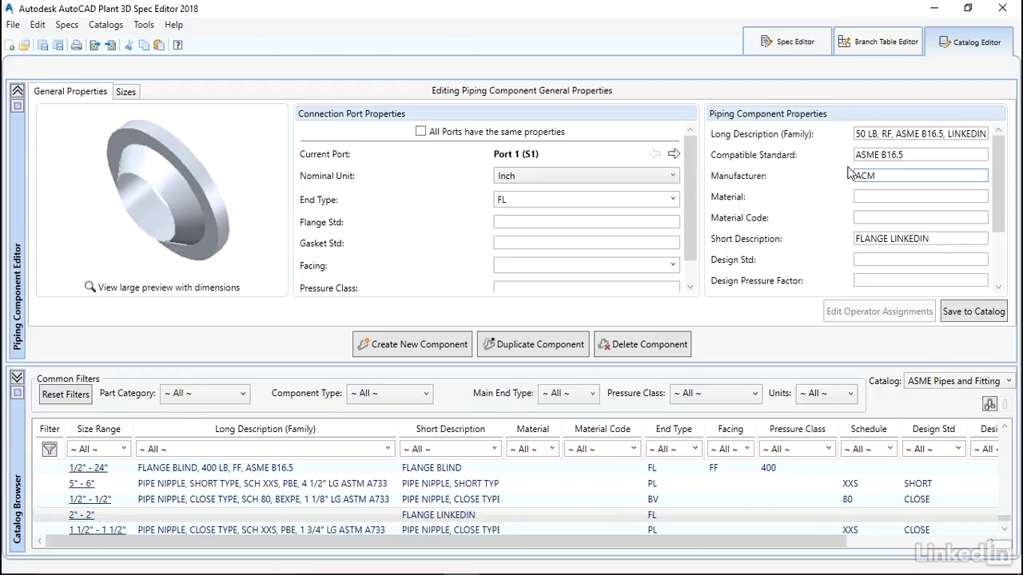
text(ACME INC.)
click(874, 217)
text(CS)
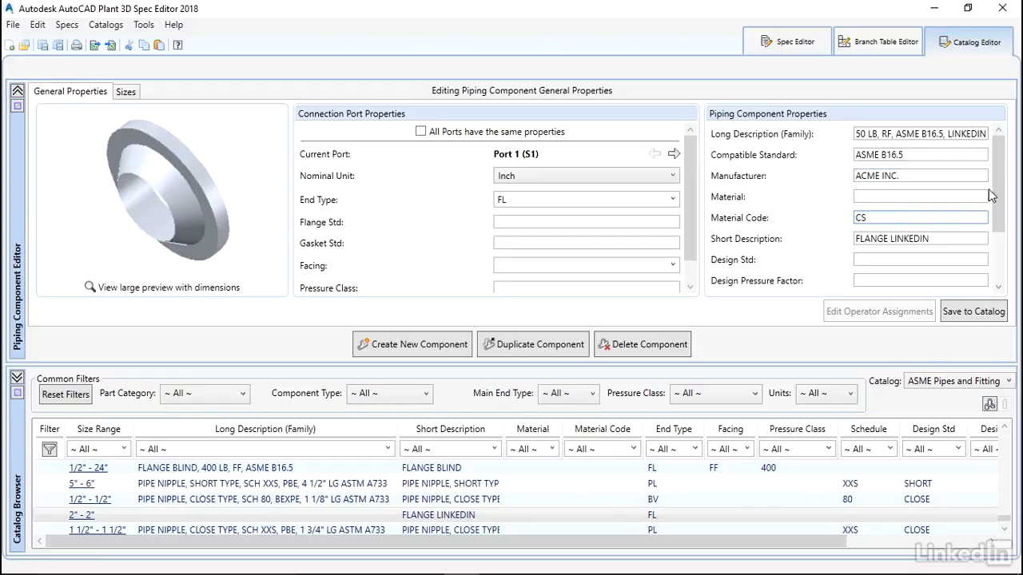
Set the facing of the flange's Port 1 (S1) to RF
mouse_move(992, 195)
mouse_down()
mouse_move(1007, 225)
mouse_move(1006, 190)
mouse_up()
click(672, 265)
click(505, 298)
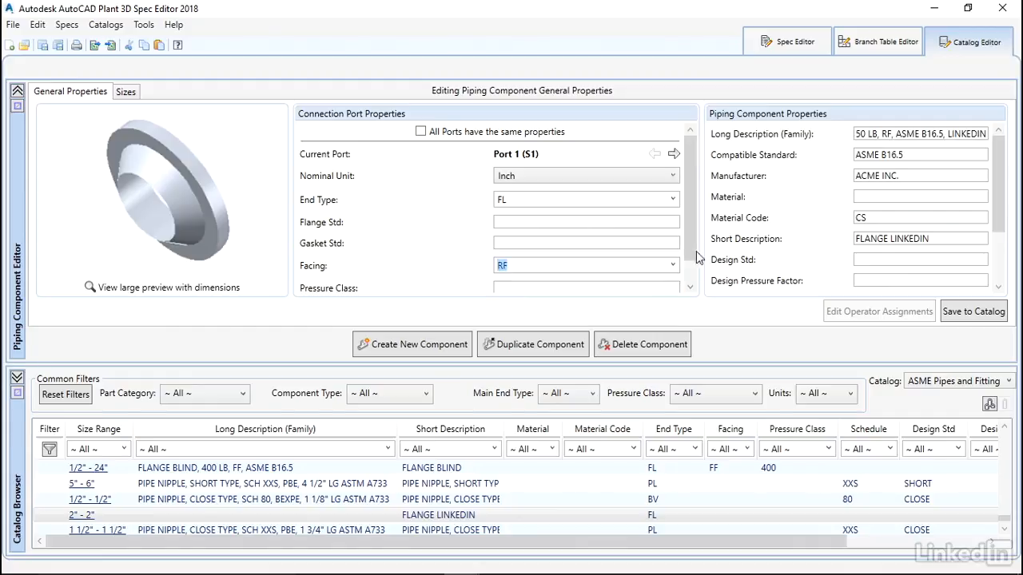
Set Port 1's pressure class to 150 and its schedule to 40 in the flange's general properties
scroll(692, 237, down, 1)
click(512, 257)
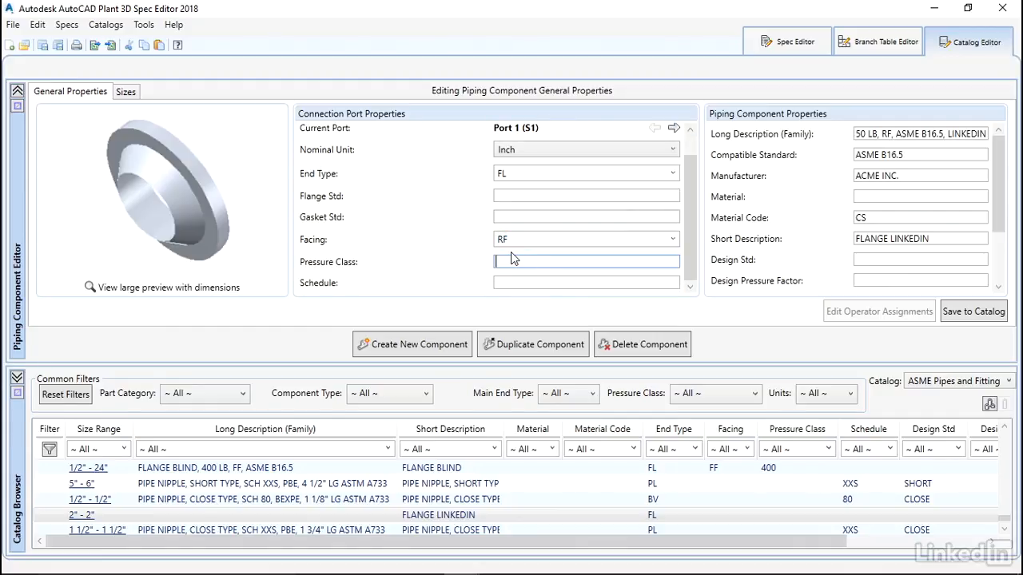
text(150)
click(517, 281)
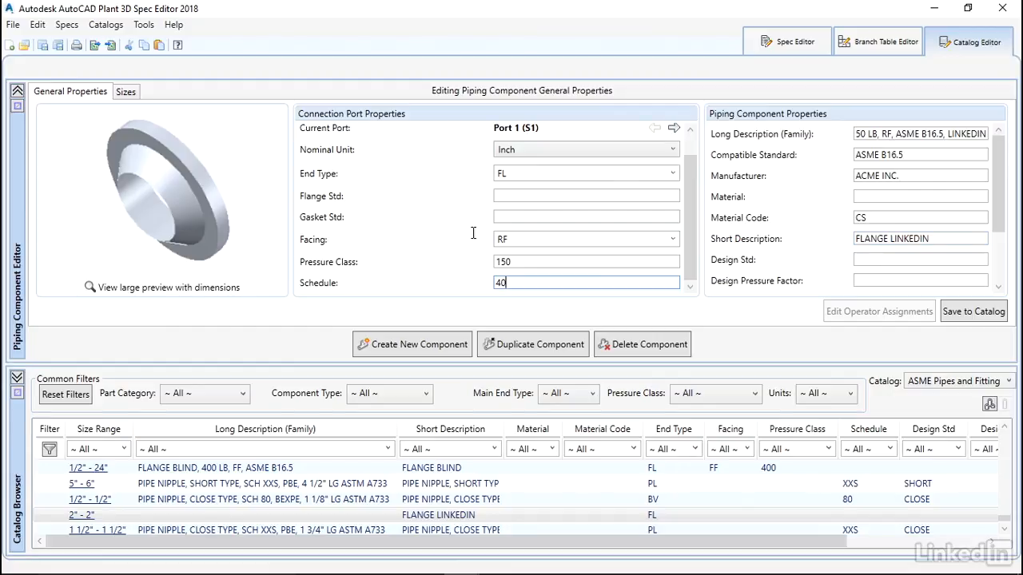
For the flange's 2" size, set Port 1's matching pipe OD to 2.375 and its flange thickness to 0.75
click(125, 94)
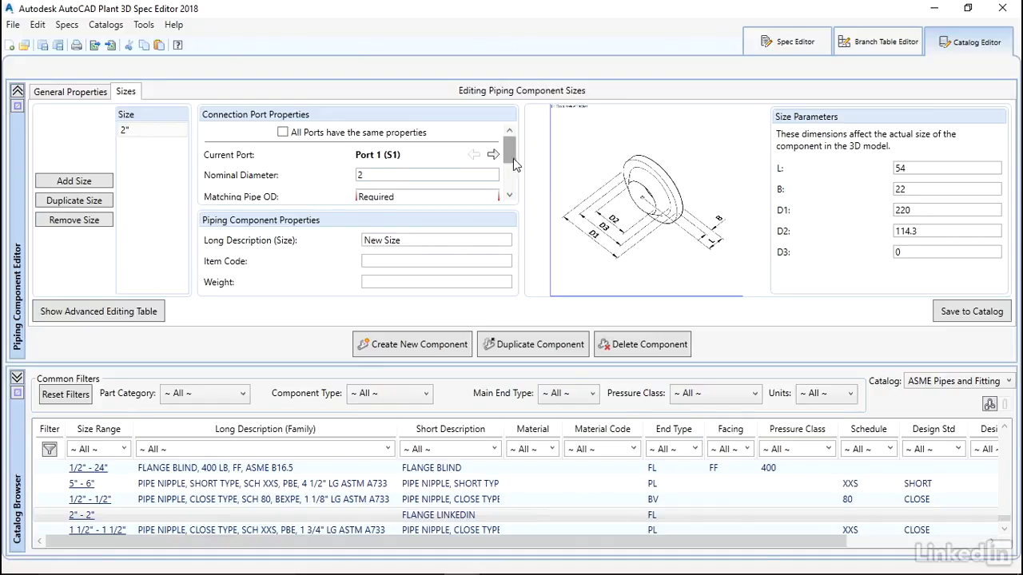
click(510, 196)
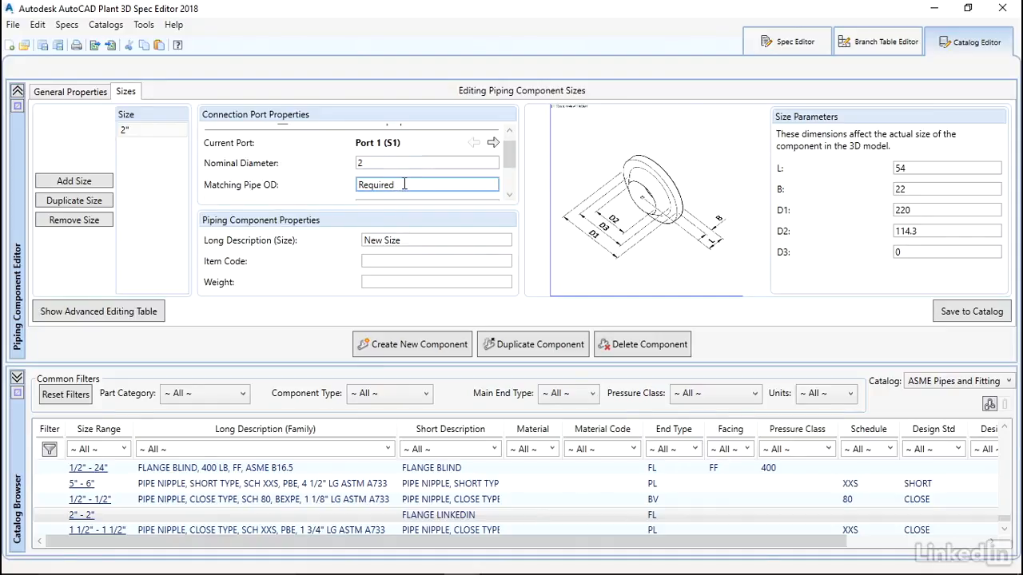
drag(402, 185, 329, 190)
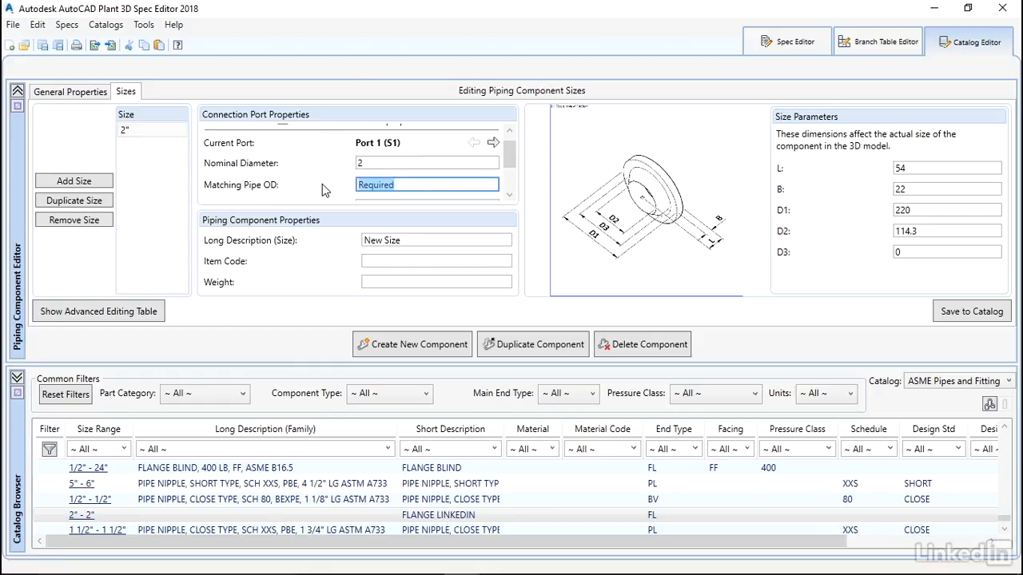
text(2.375)
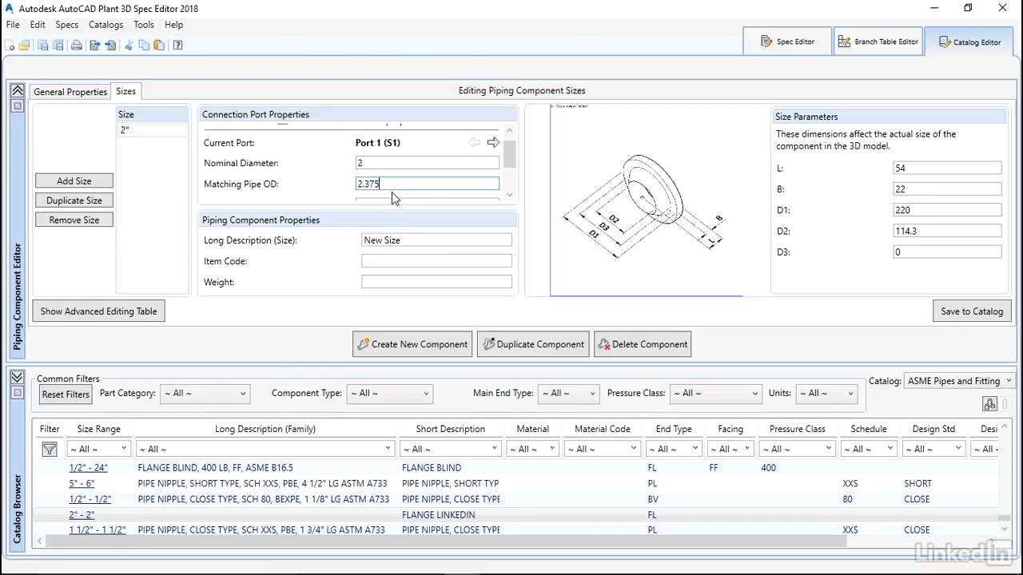
drag(509, 163, 510, 185)
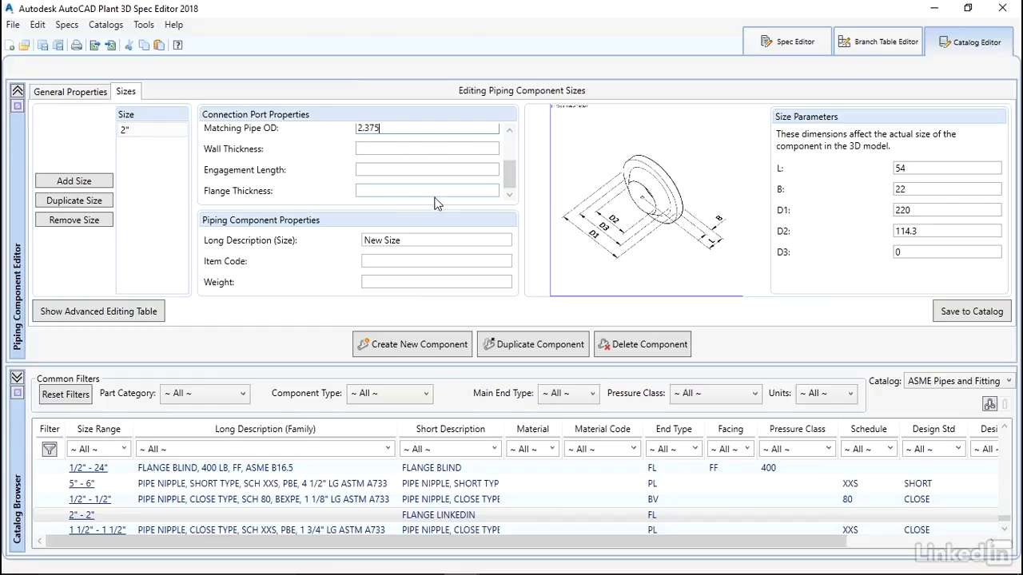
click(381, 191)
text(0.75)
Replace the 2" size's long description with FLANGE WN, 150 LB, RF, ASME 16.5, LINKEDIN
click(419, 239)
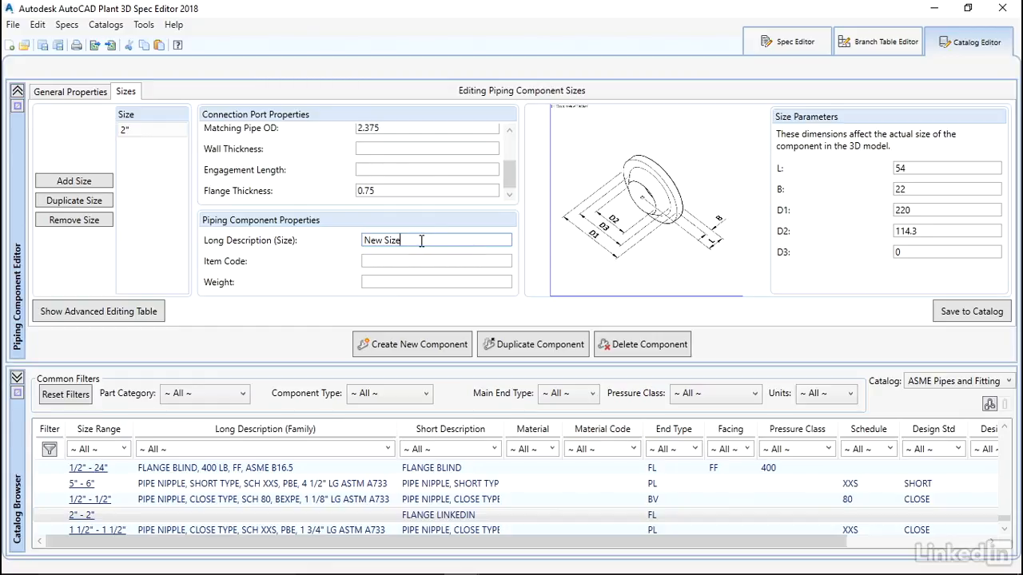
drag(419, 239, 333, 227)
text(FLANGE)
text( WN, )
text(150)
text( LB, R)
text(F, ASM)
text(E 16.5)
text(, LINKEDIN)
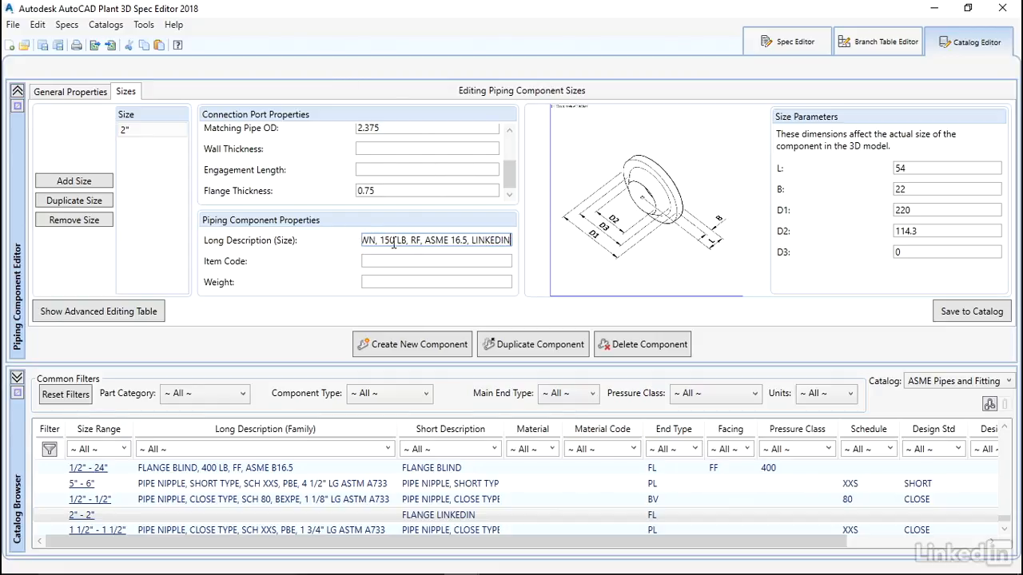
Insert 2", after FLANGE WN in the size's long description and set the weight to 6
drag(410, 241, 317, 236)
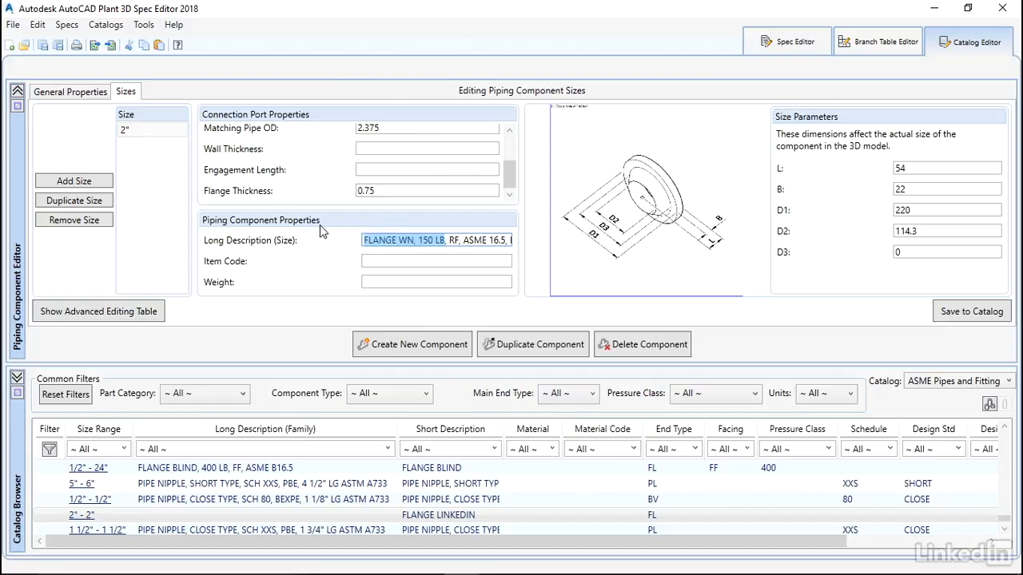
click(419, 240)
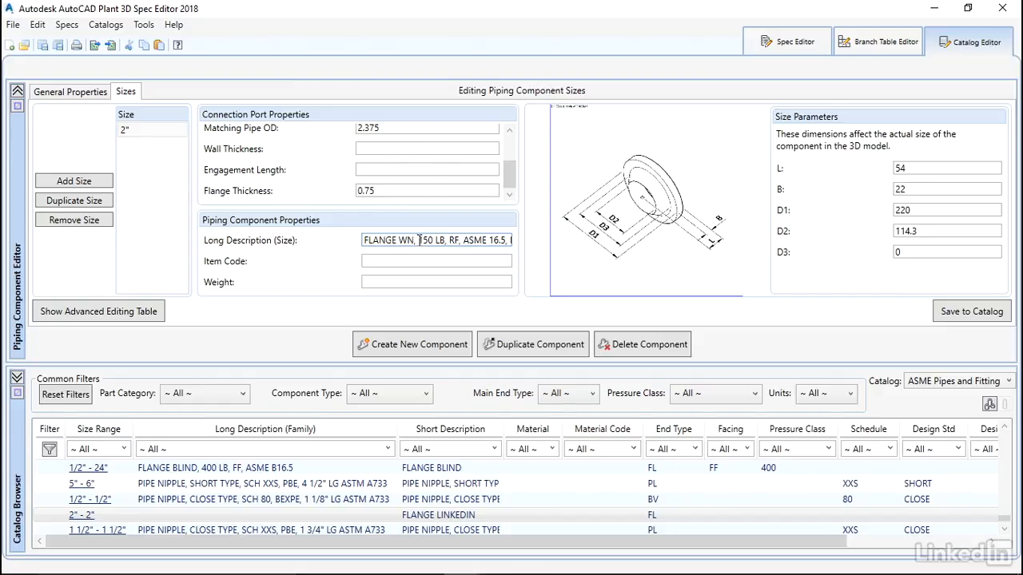
text(2",)
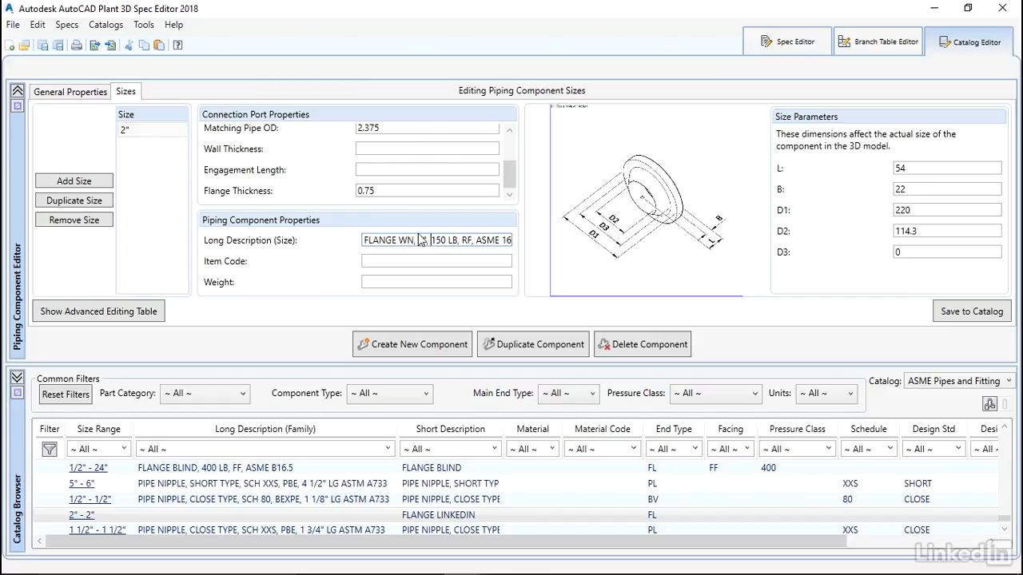
click(390, 281)
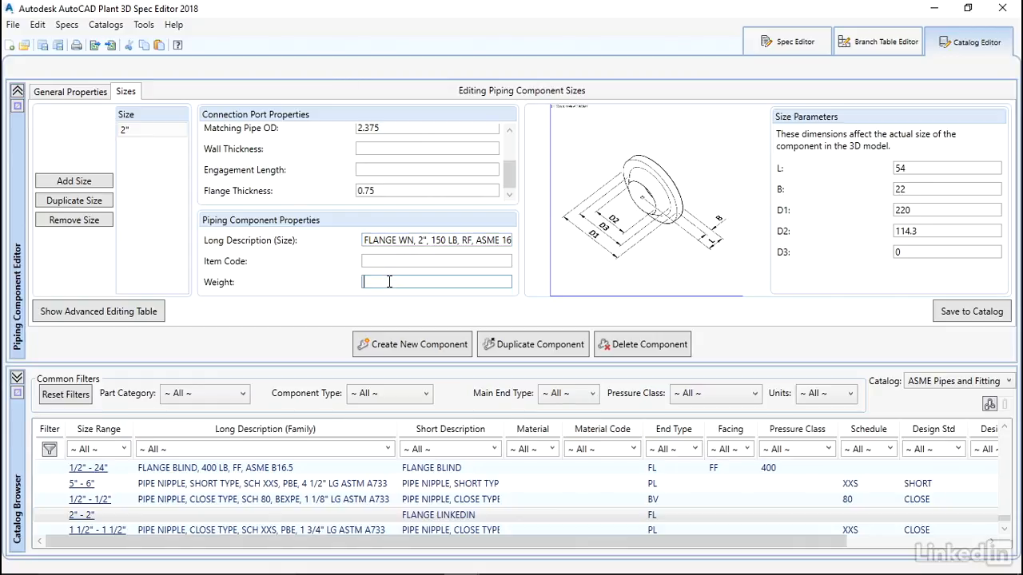
text(6)
Try to save the flange component to the catalog with separate properties for each port
drag(510, 171, 511, 146)
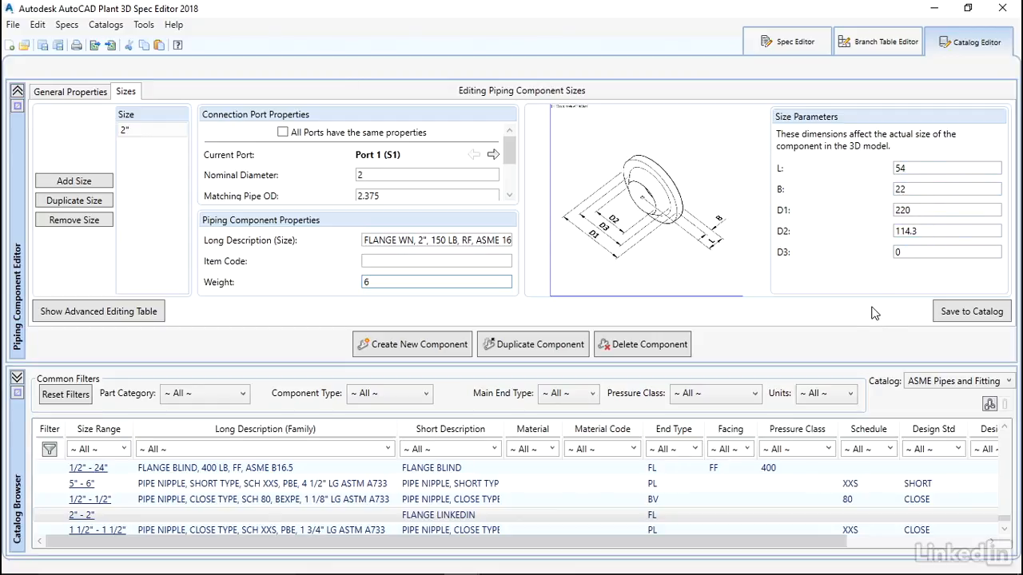
click(971, 314)
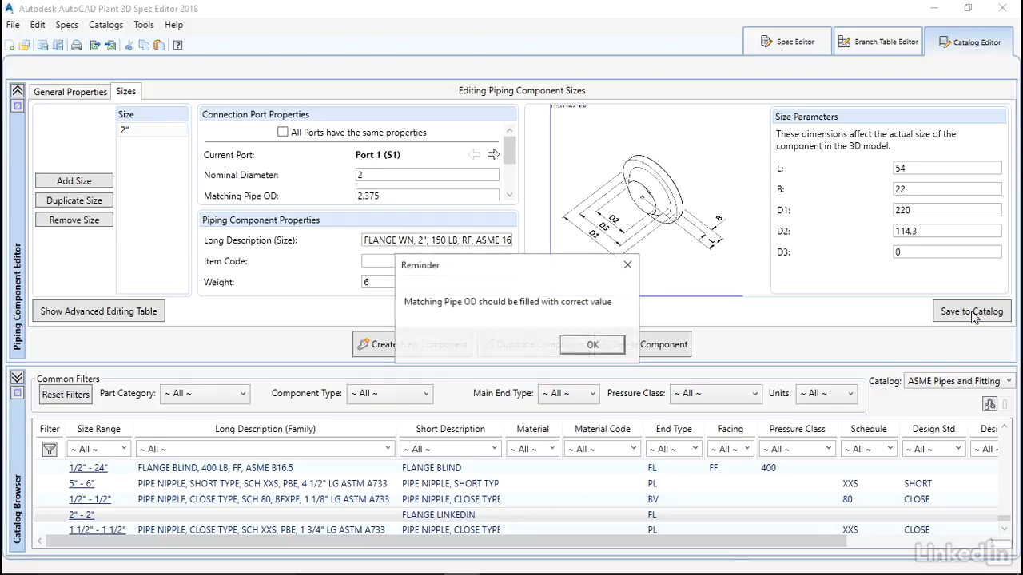
click(595, 346)
mouse_move(510, 158)
mouse_down()
mouse_move(512, 196)
mouse_move(504, 151)
mouse_up()
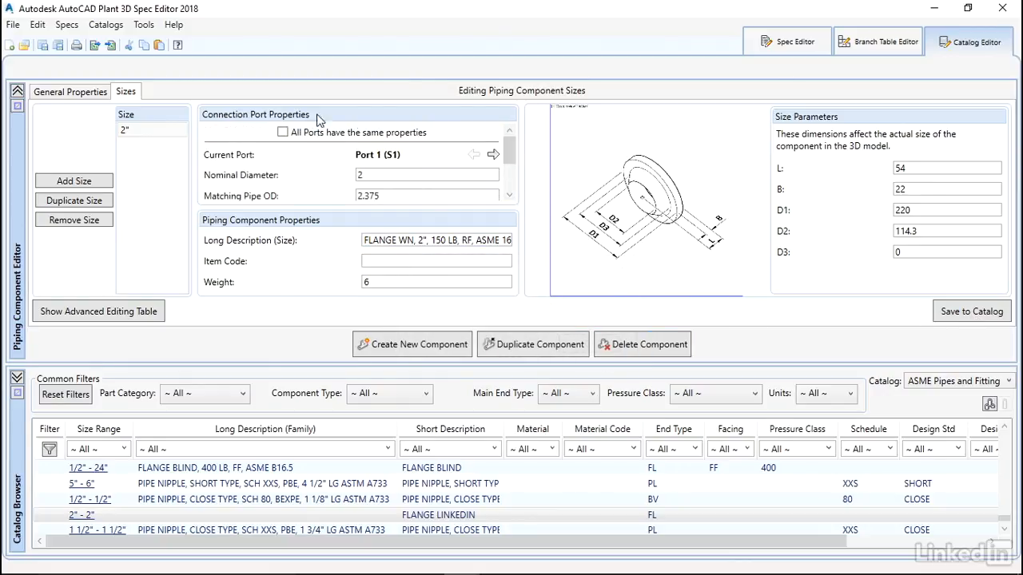
Give all ports of the 2" size the same properties, overwriting the differing values, and save the flange to the catalog
click(282, 132)
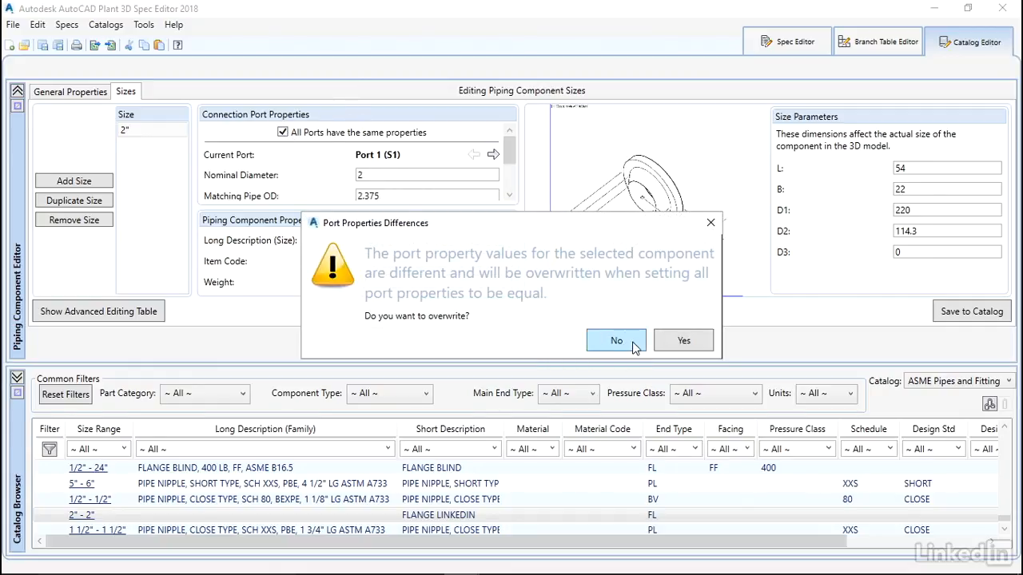
click(677, 342)
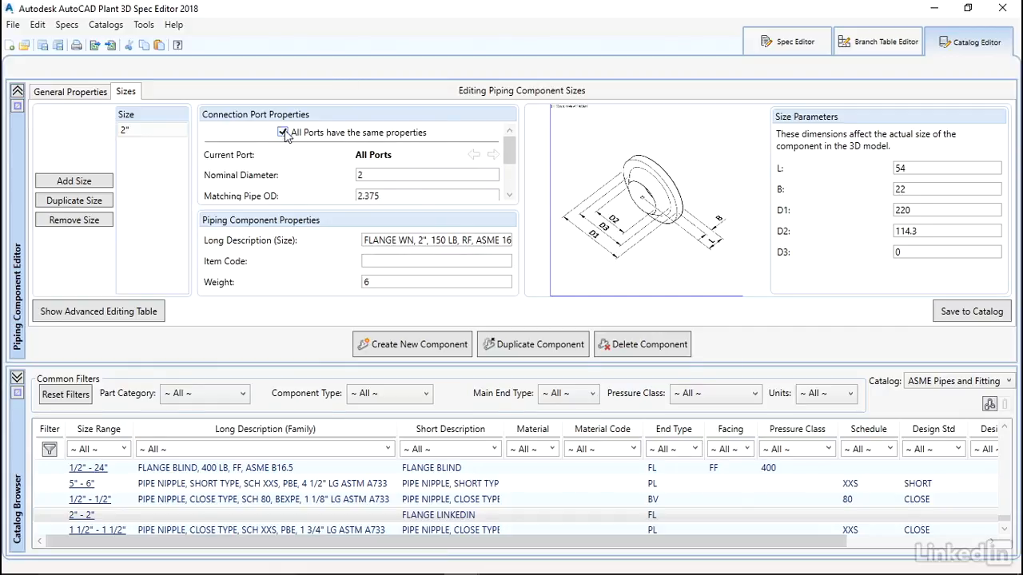
click(973, 312)
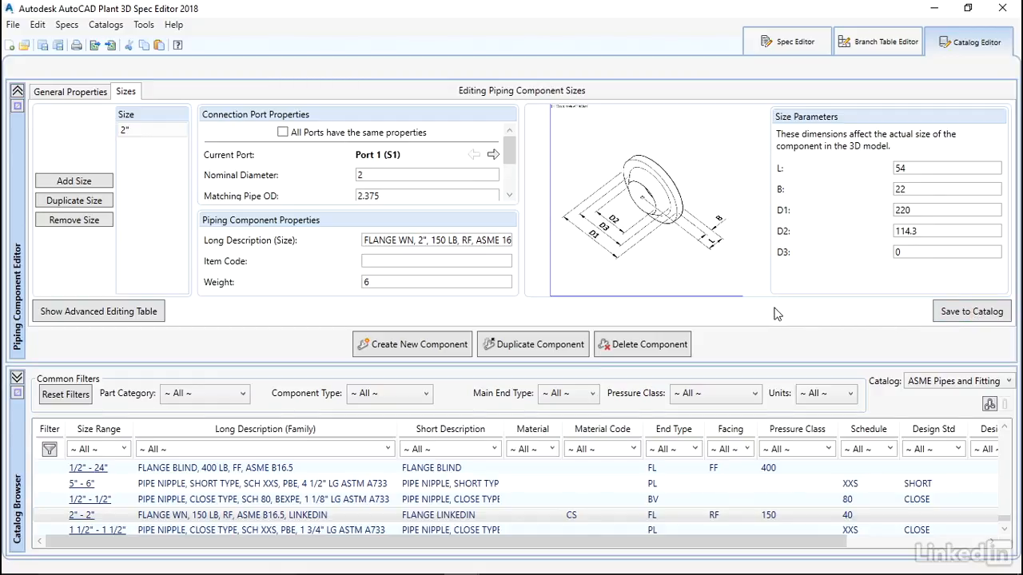